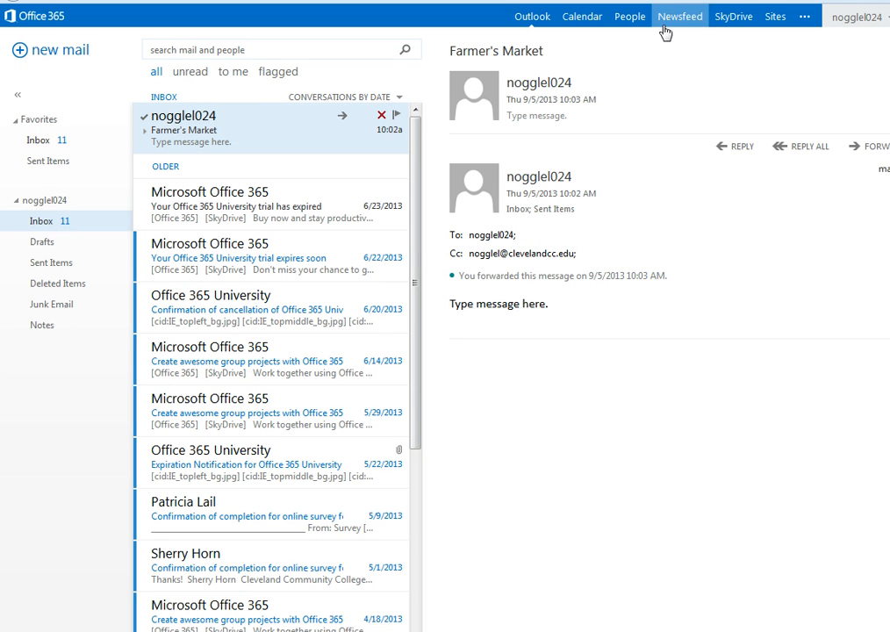
Step: Go to People and start a new entry to choose between a contact or a group
{"action": "left_click", "coordinate": [638, 31]}
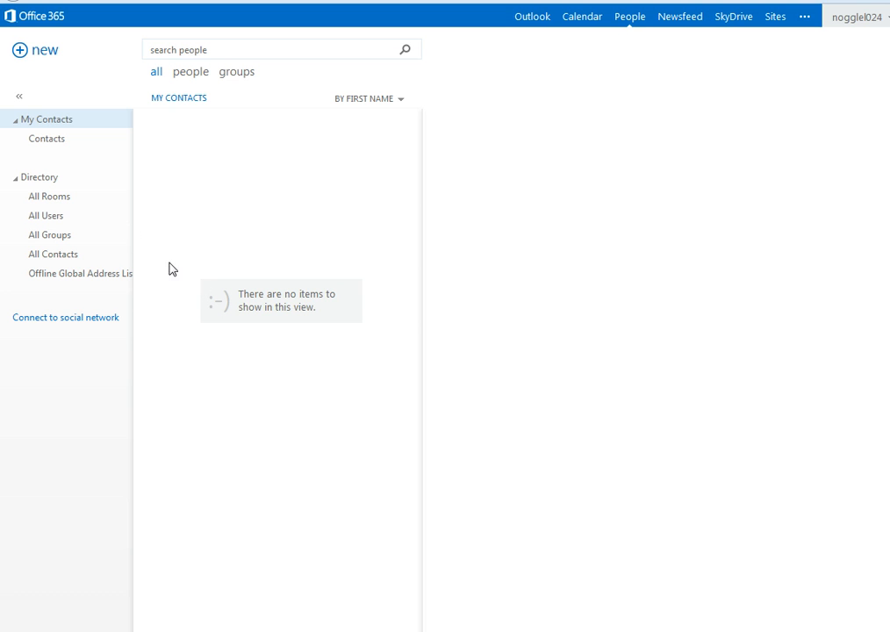
{"action": "left_click", "coordinate": [47, 58]}
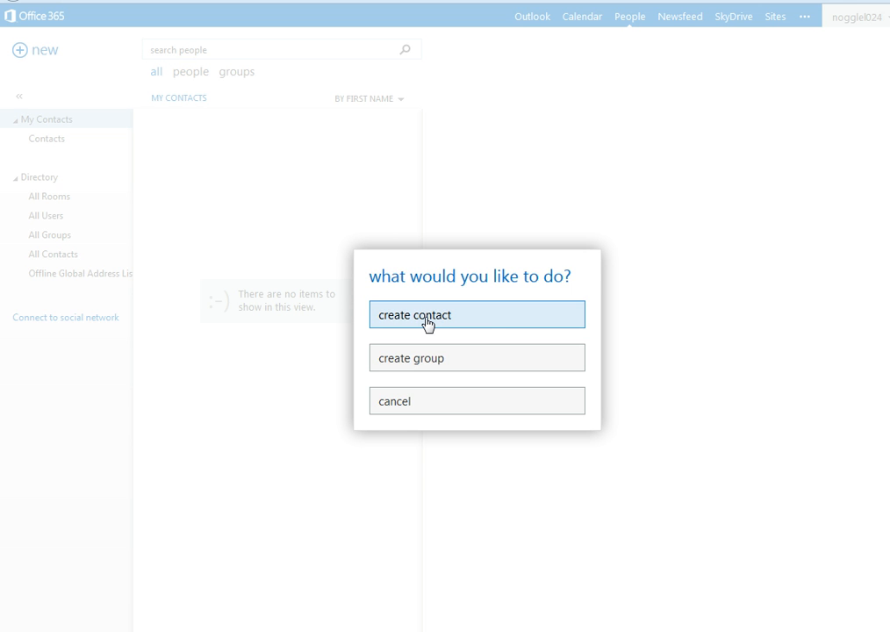
Step: Create a contact with the person's first name, last name and e-mail address, letting Display as auto-fill
{"action": "left_click", "coordinate": [461, 324]}
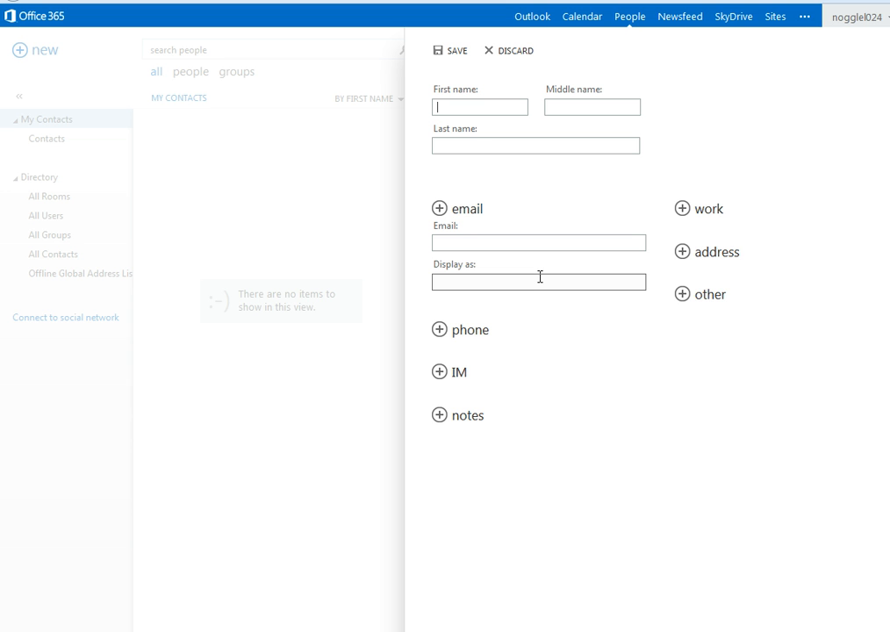
{"action": "key", "text": "Tab"}
{"action": "key", "text": "Tab"}
{"action": "left_click", "coordinate": [531, 244]}
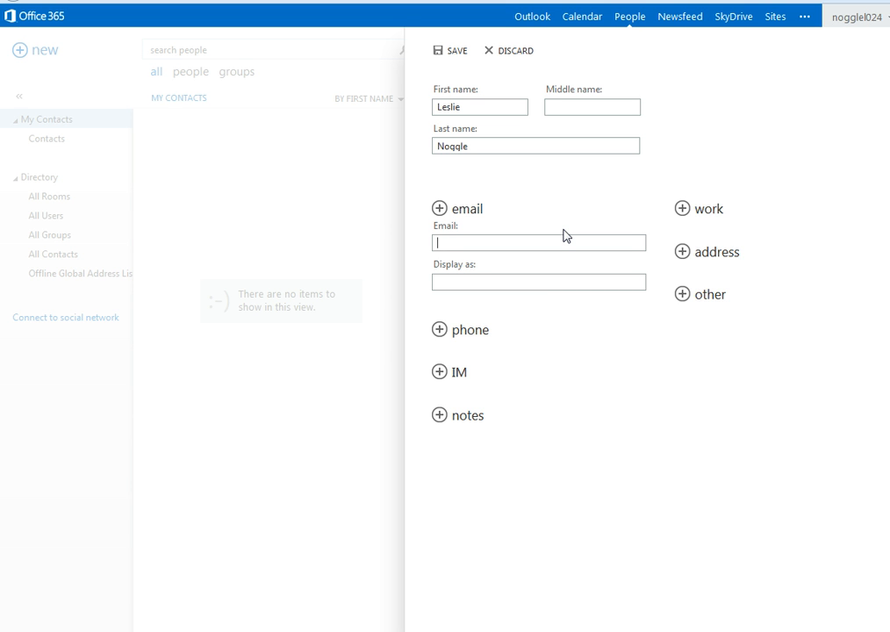
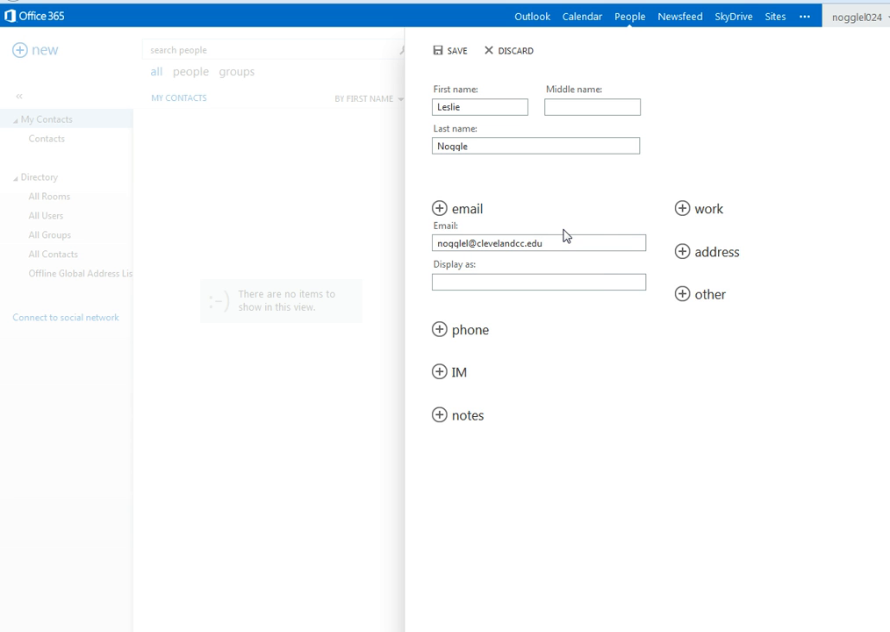
{"action": "key", "text": "Tab"}
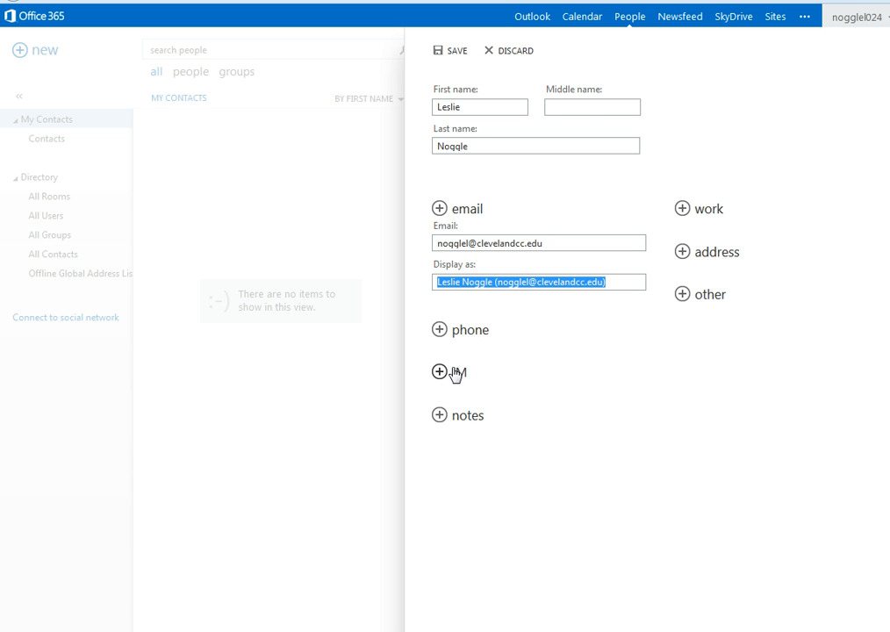
Step: Give the contact a business phone number, add IM and notes fields, and save it
{"action": "left_click", "coordinate": [442, 336]}
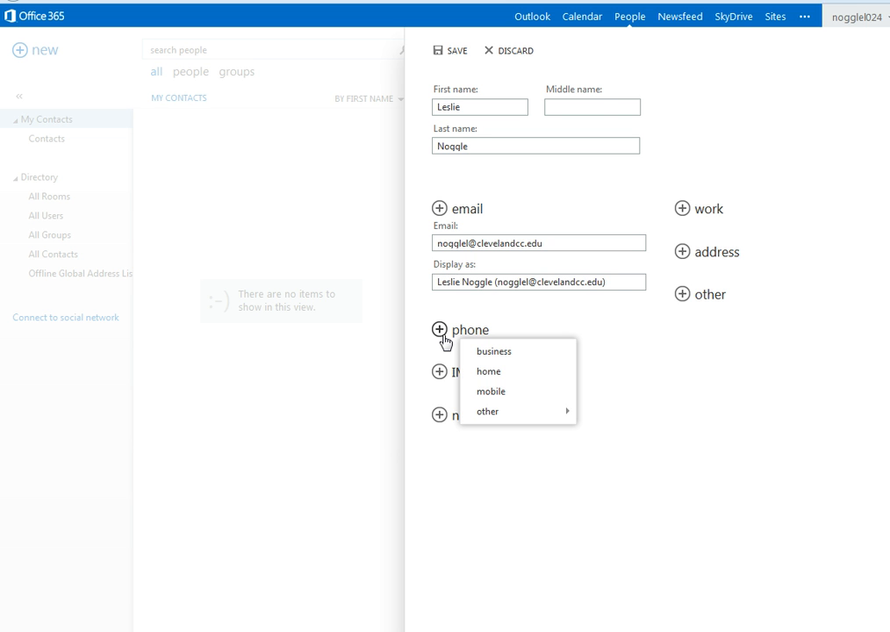
{"action": "left_click", "coordinate": [496, 352]}
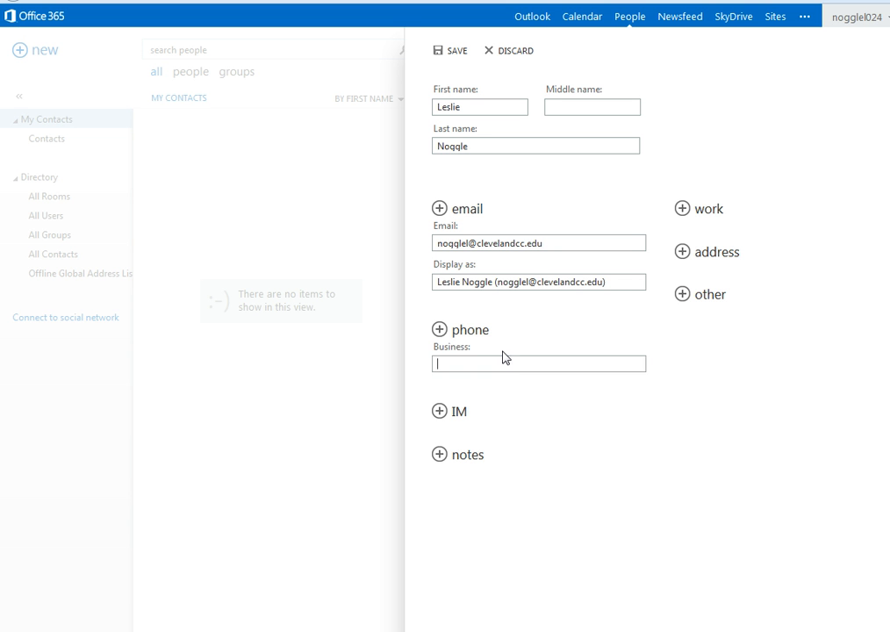
{"action": "left_click", "coordinate": [439, 412]}
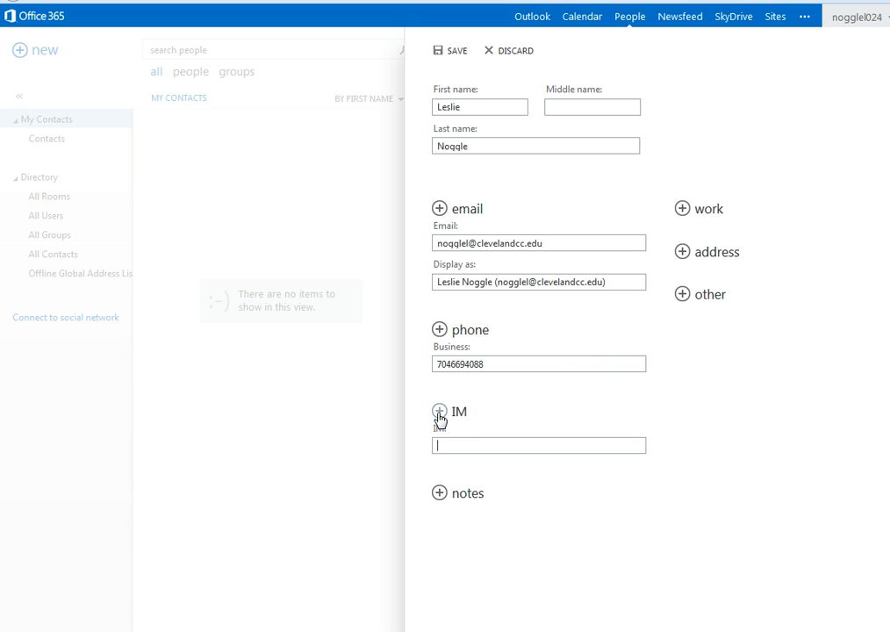
{"action": "left_click", "coordinate": [482, 440]}
{"action": "left_click", "coordinate": [443, 495]}
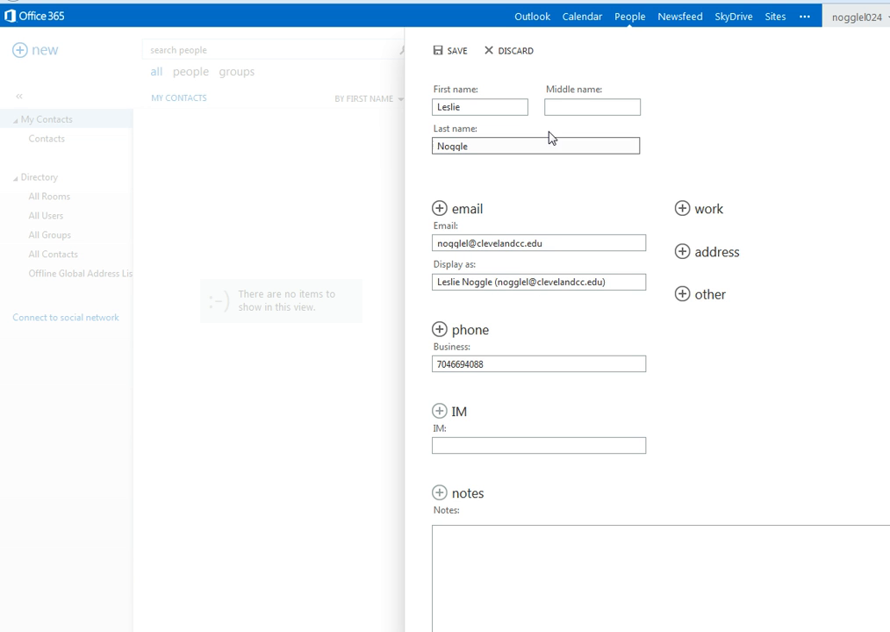
{"action": "left_click", "coordinate": [454, 58]}
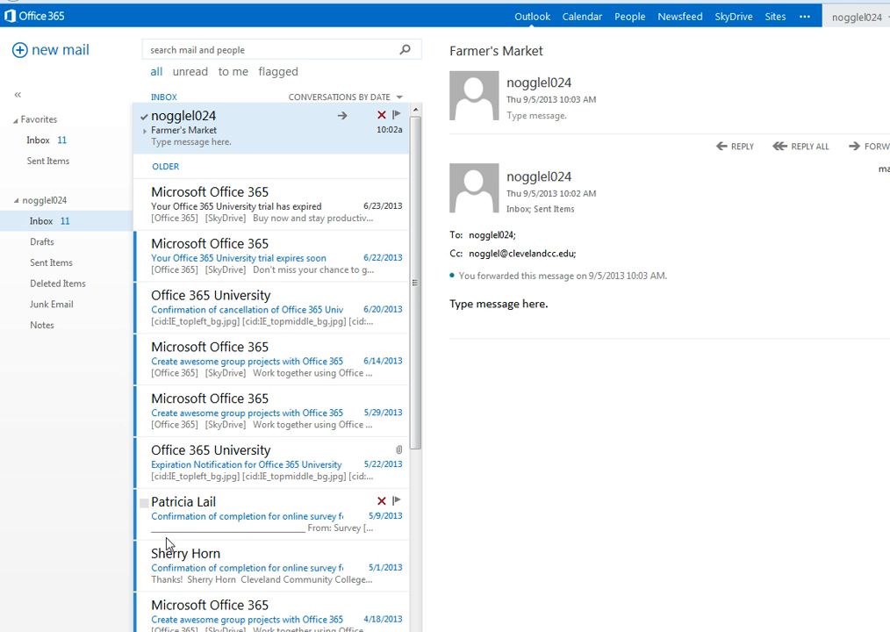
Step: Confirm the new contact is listed in People, then go back to the mail inbox
{"action": "left_click", "coordinate": [632, 20]}
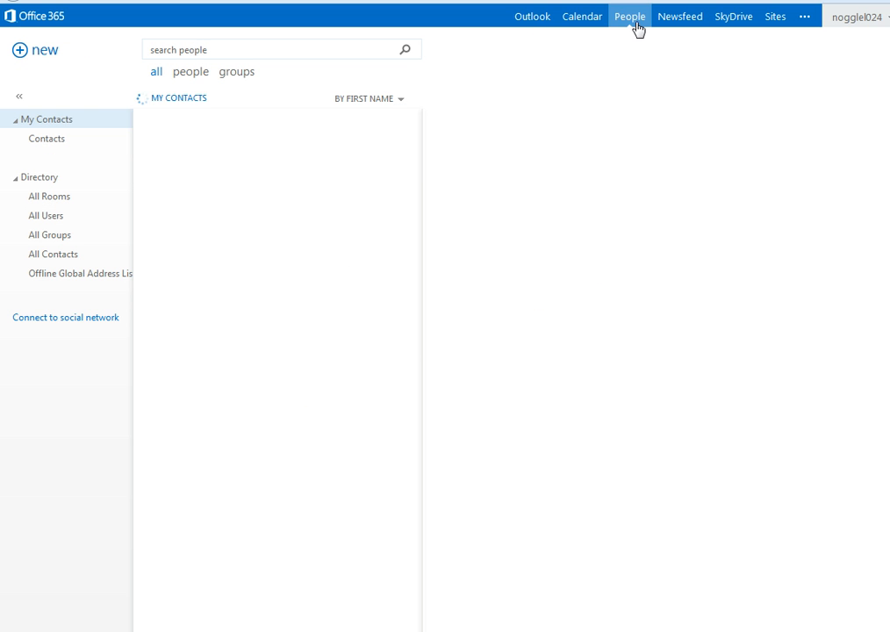
{"action": "left_click", "coordinate": [533, 19]}
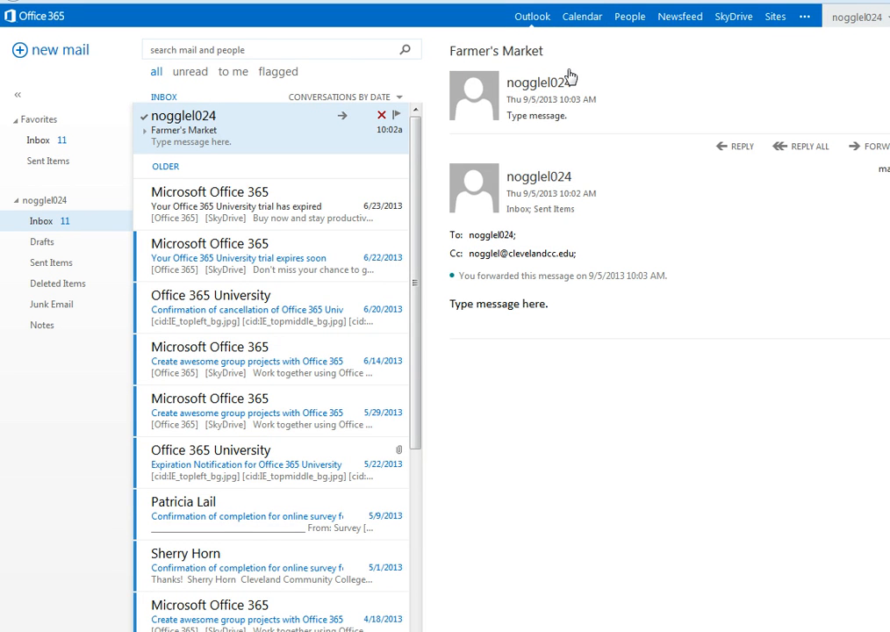
Step: Open the full new-event form on the calendar for Thursday, September 5, 2013
{"action": "left_click", "coordinate": [583, 26]}
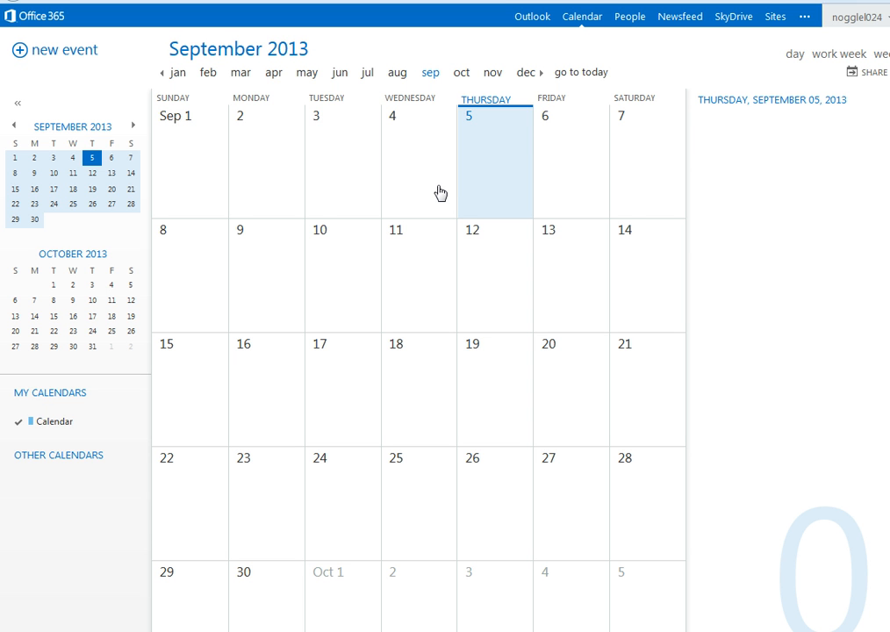
{"action": "left_click", "coordinate": [495, 180]}
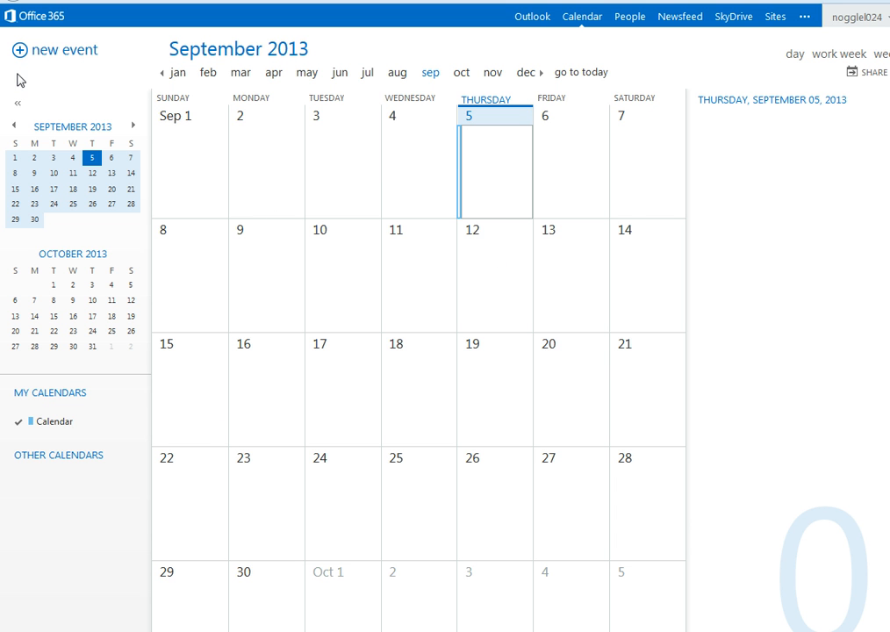
{"action": "left_click", "coordinate": [47, 55]}
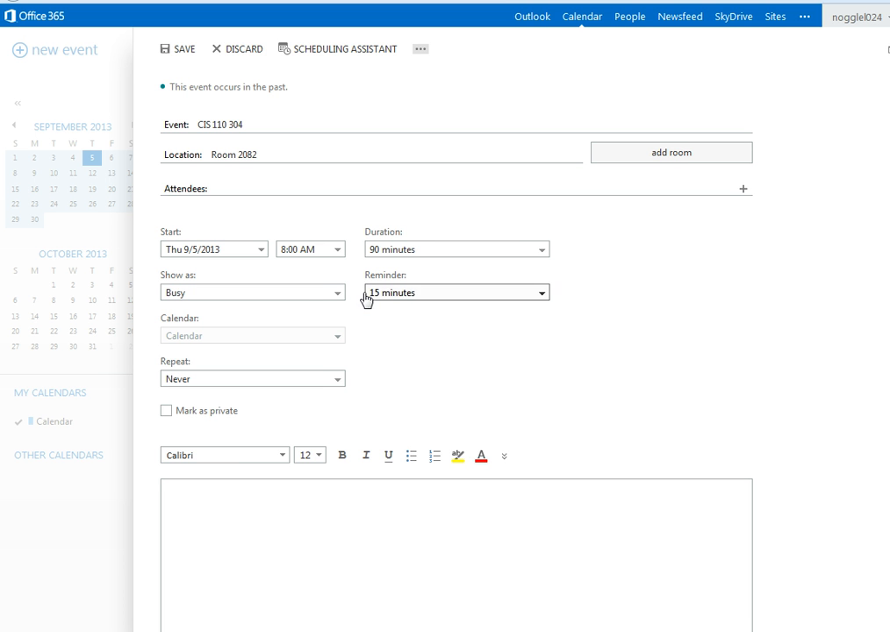
Step: Leave the event shown as Busy and make it repeat every Thursday
{"action": "left_click", "coordinate": [416, 295]}
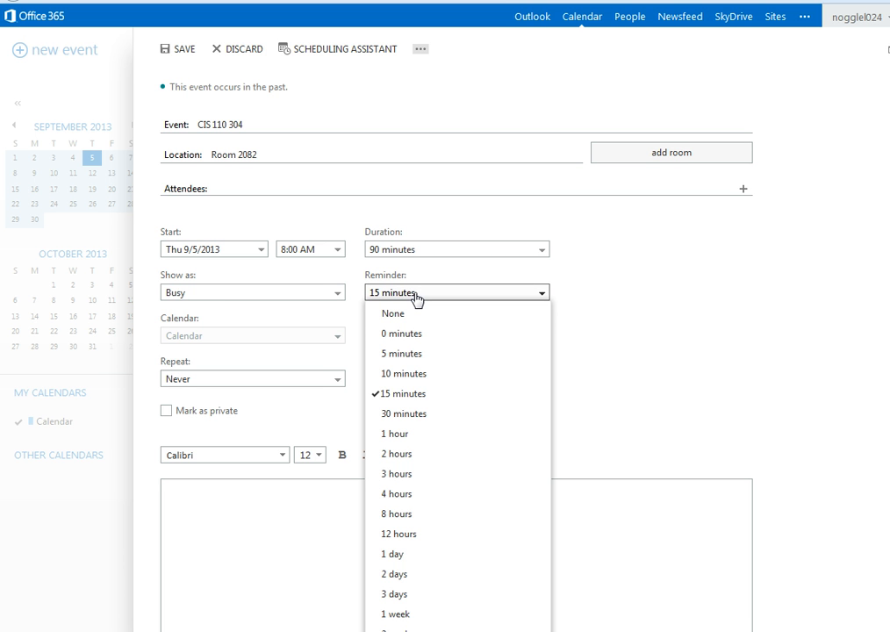
{"action": "left_click", "coordinate": [301, 295]}
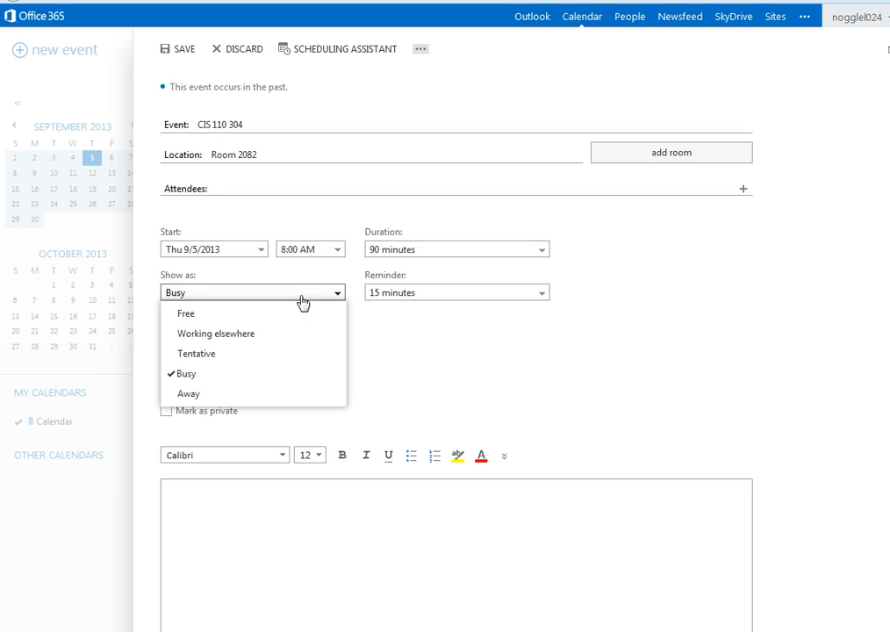
{"action": "left_click", "coordinate": [301, 299]}
{"action": "left_click", "coordinate": [223, 382]}
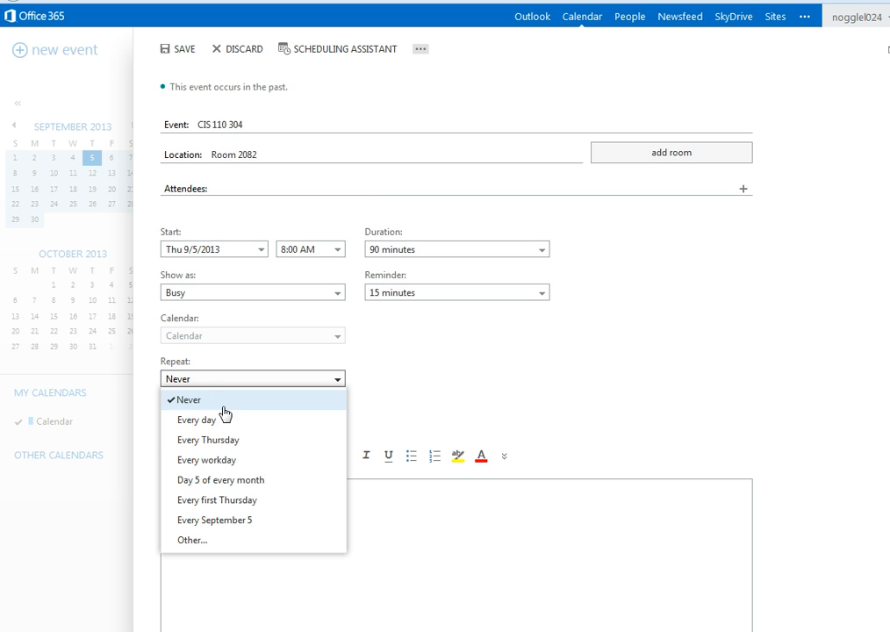
{"action": "left_click", "coordinate": [212, 440]}
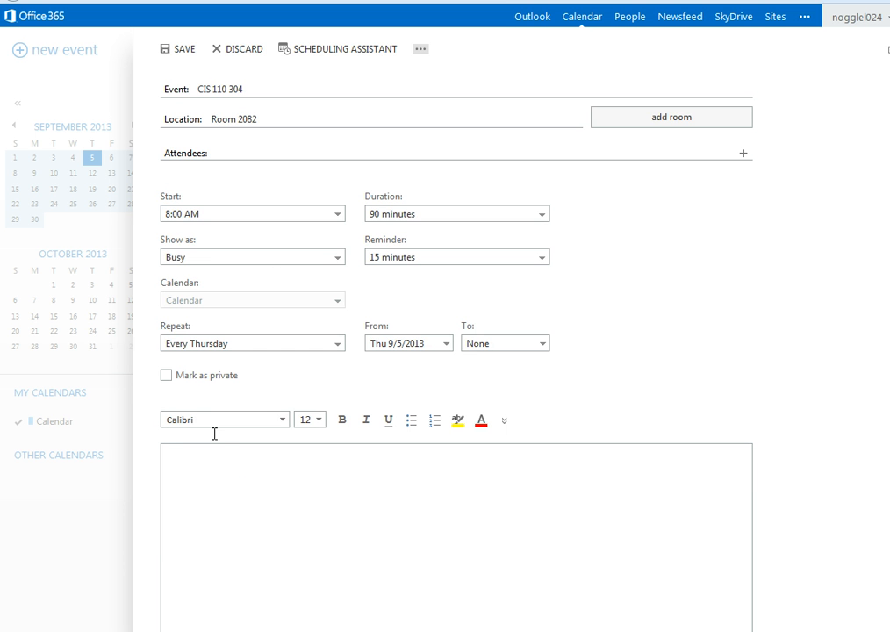
Step: End the weekly series on December 12, 2013 and save the class event
{"action": "left_click", "coordinate": [488, 345]}
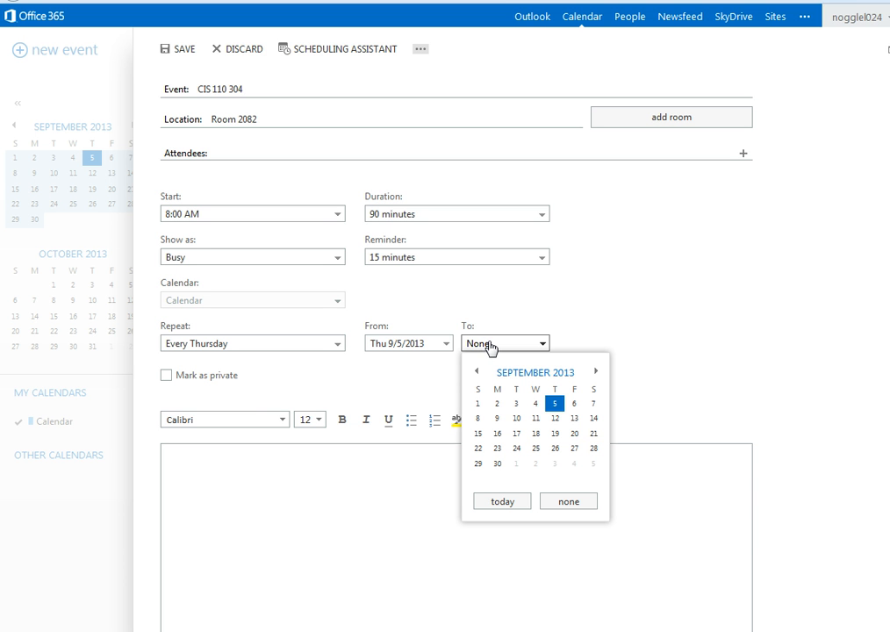
{"action": "left_click", "coordinate": [598, 371]}
{"action": "left_click", "coordinate": [598, 372]}
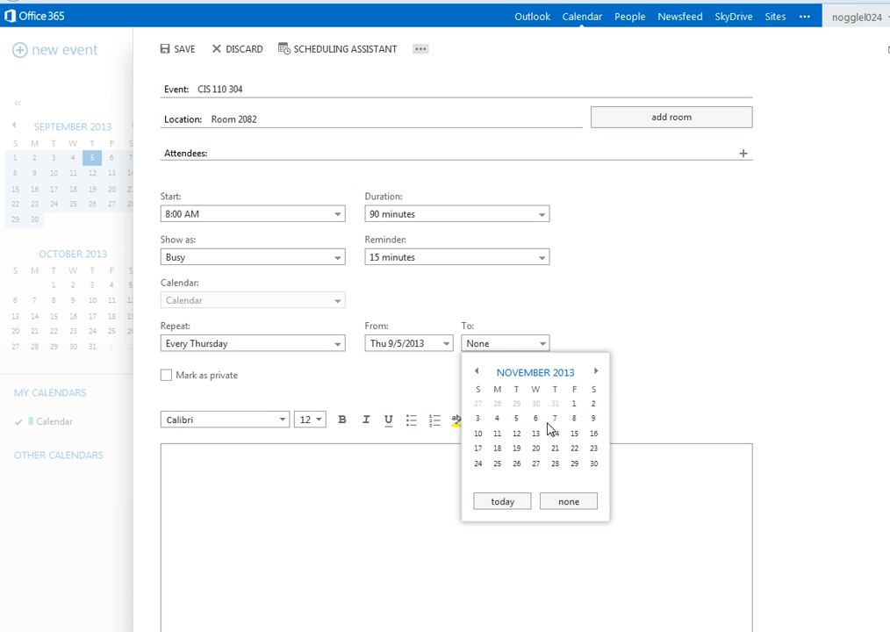
{"action": "left_click", "coordinate": [596, 375]}
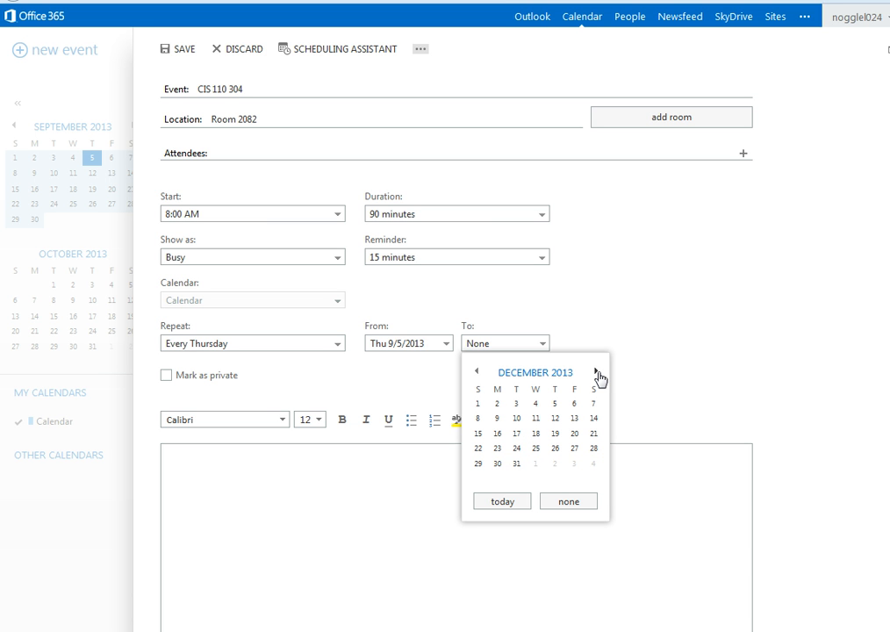
{"action": "left_click", "coordinate": [556, 418]}
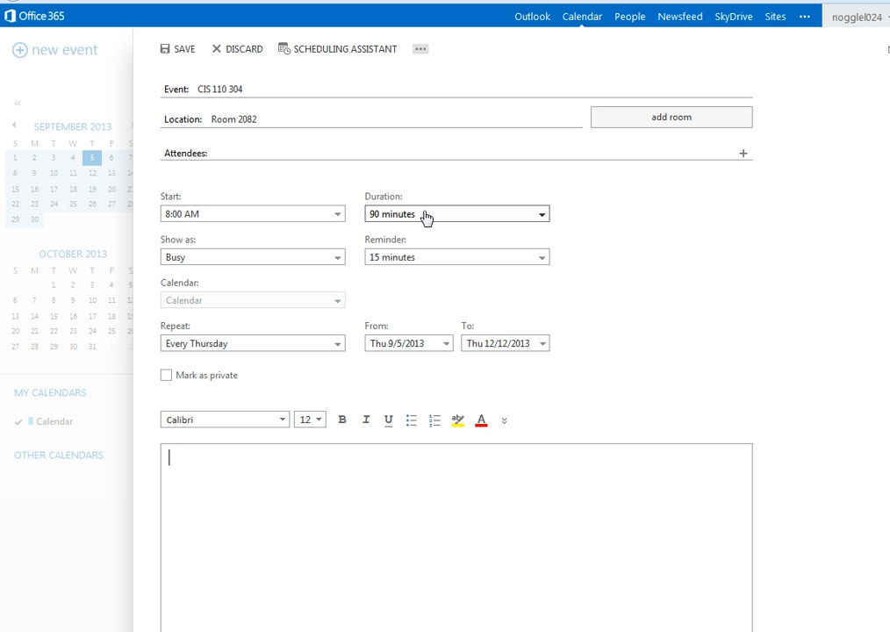
{"action": "left_click", "coordinate": [179, 49]}
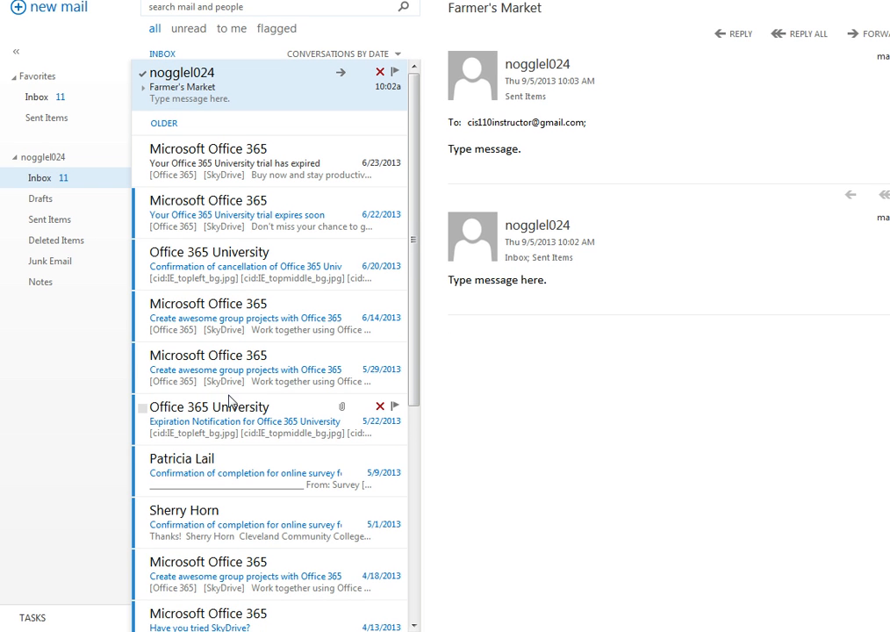
Step: In Tasks, add 'Review grades' due Friday, September 6, 2013 and save it
{"action": "left_click", "coordinate": [39, 622]}
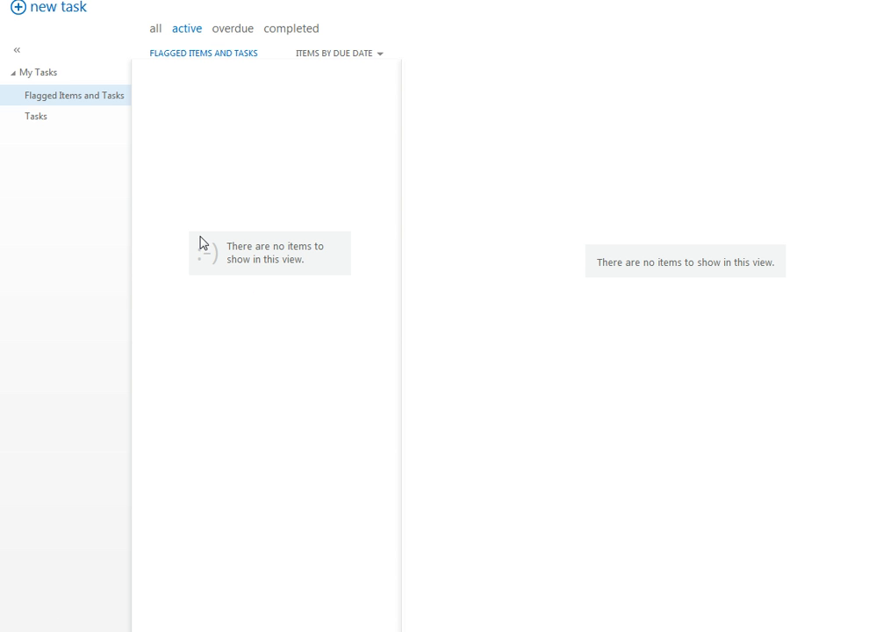
{"action": "left_click", "coordinate": [46, 17]}
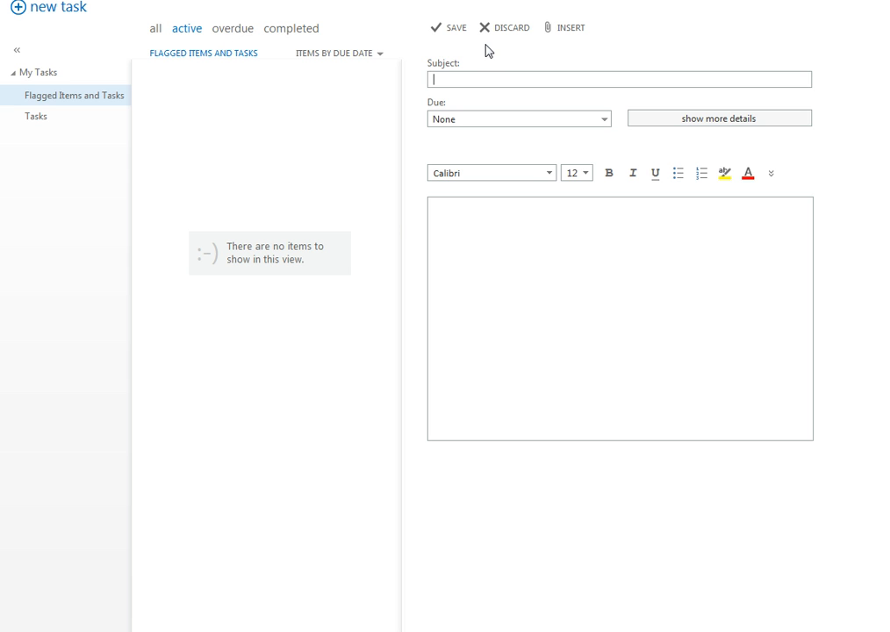
{"action": "type", "text": "Review grades"}
{"action": "left_click", "coordinate": [546, 121]}
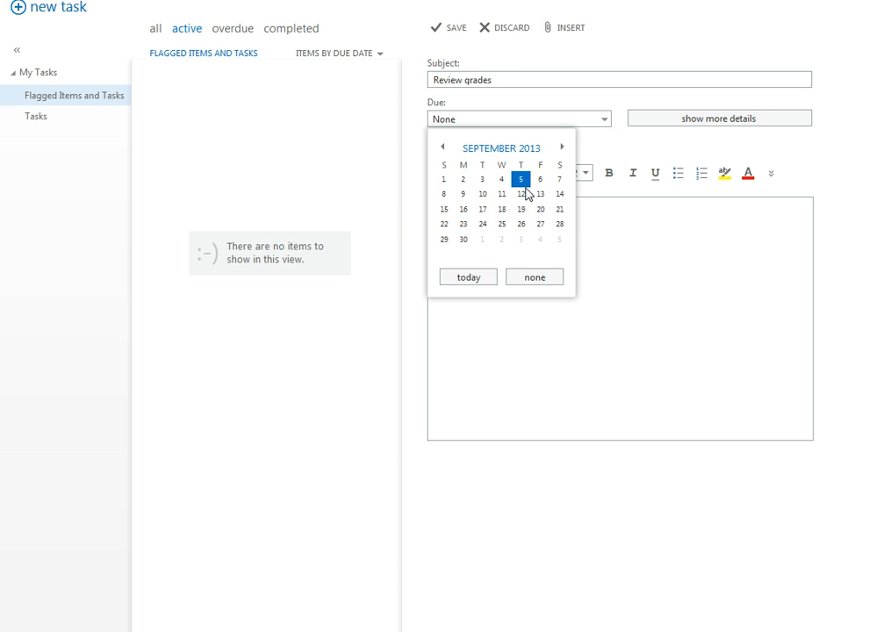
{"action": "left_click", "coordinate": [540, 181]}
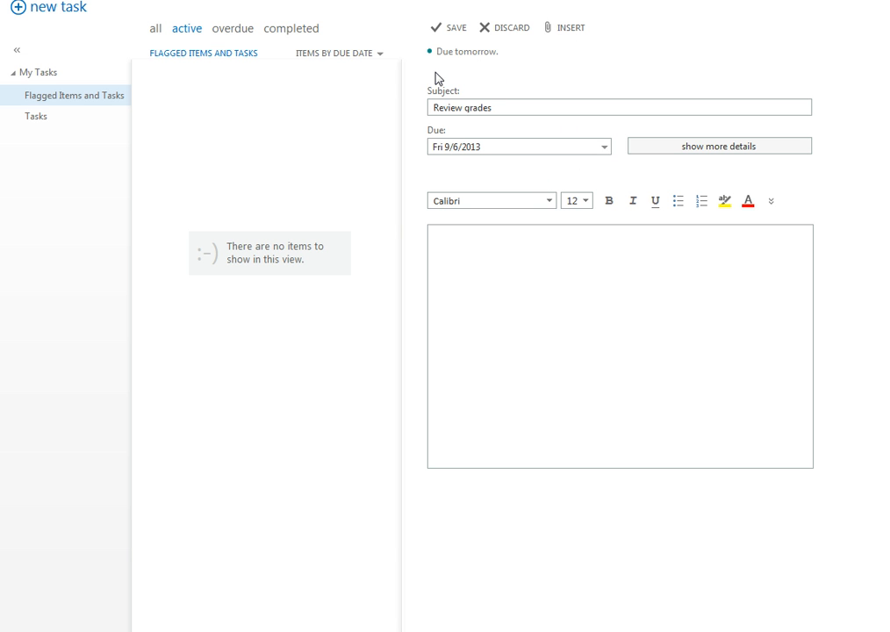
{"action": "left_click", "coordinate": [451, 33]}
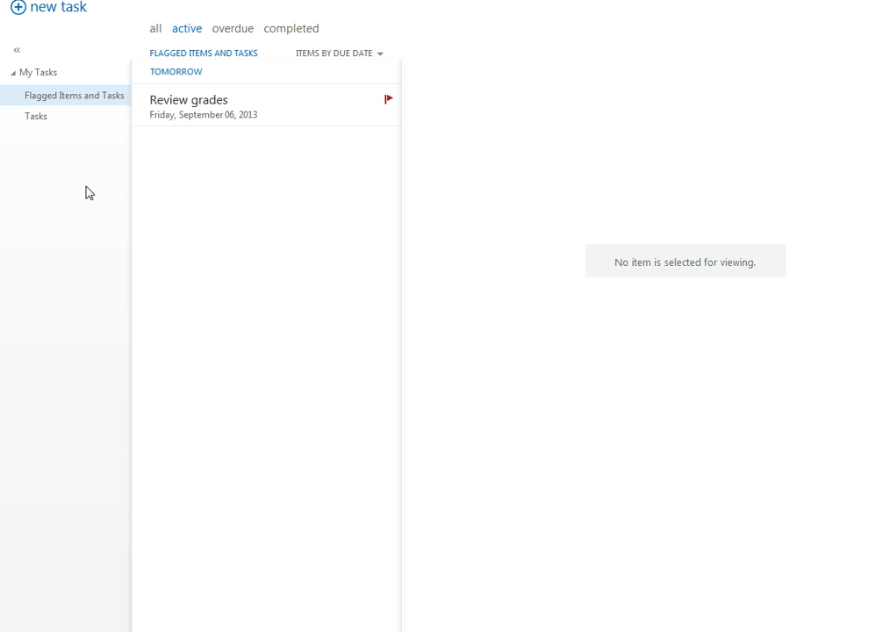
Step: Categorize the Review grades task as Blue Category from its more-actions menu
{"action": "mouse_move", "coordinate": [332, 117]}
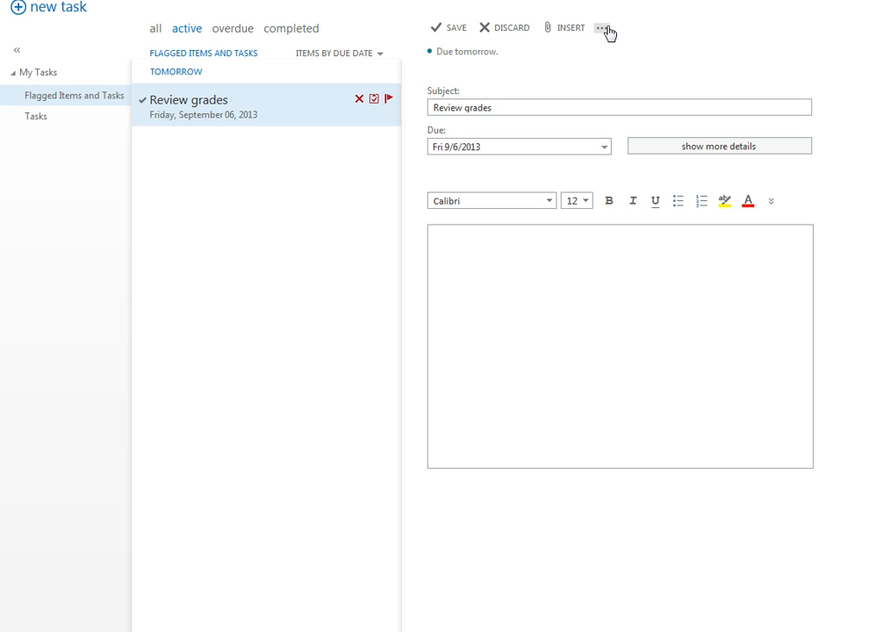
{"action": "left_click", "coordinate": [602, 29]}
{"action": "mouse_move", "coordinate": [638, 61]}
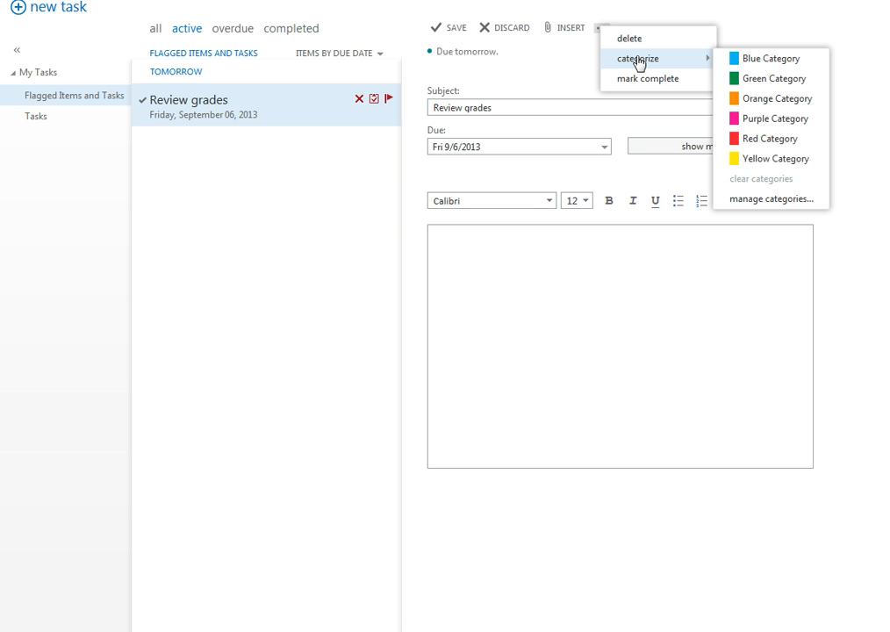
{"action": "left_click", "coordinate": [769, 60]}
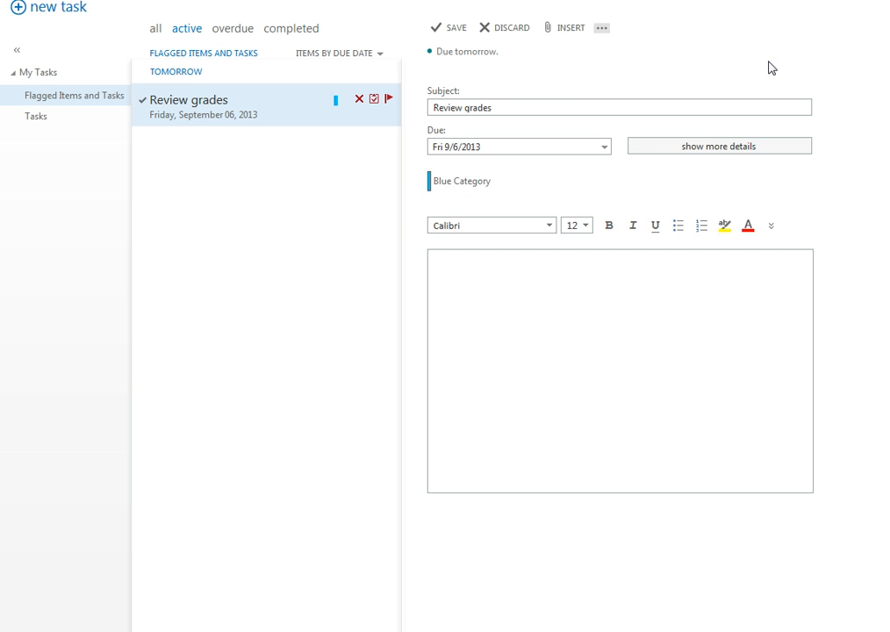